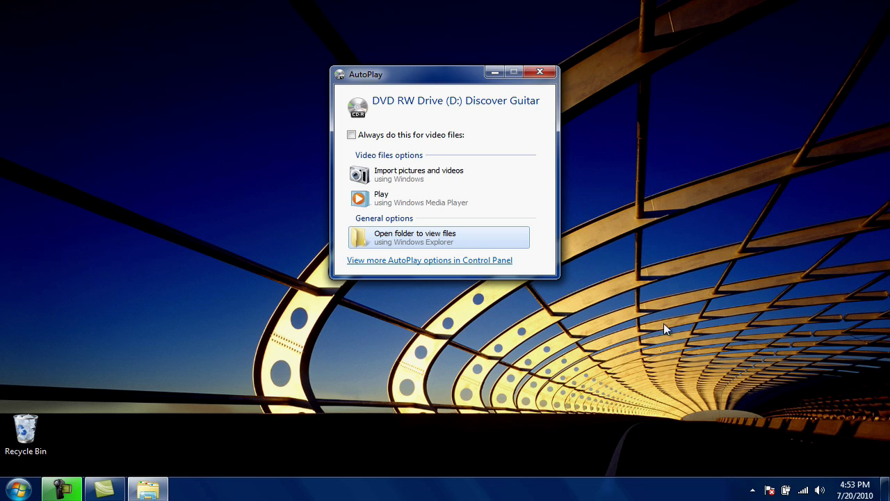
# Choose 'Open folder to view files' so the Discover Guitar disc opens in Explorer.
pyautogui.click(442, 236)
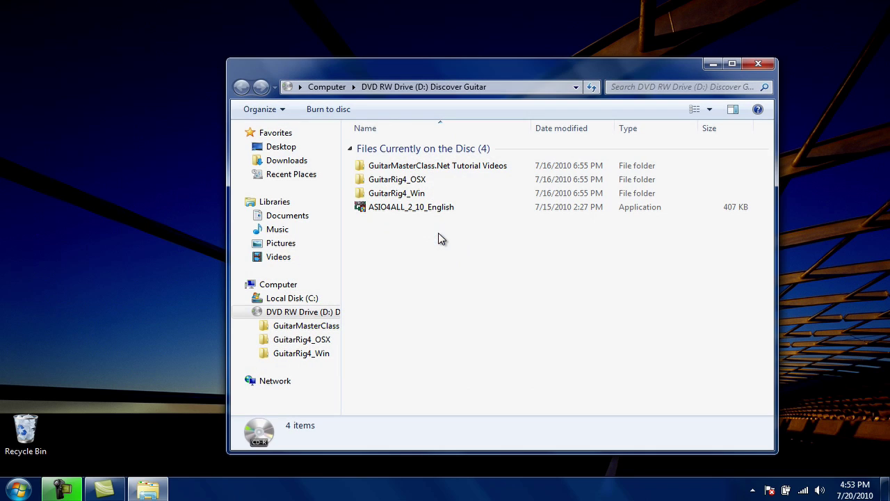
pyautogui.click(759, 64)
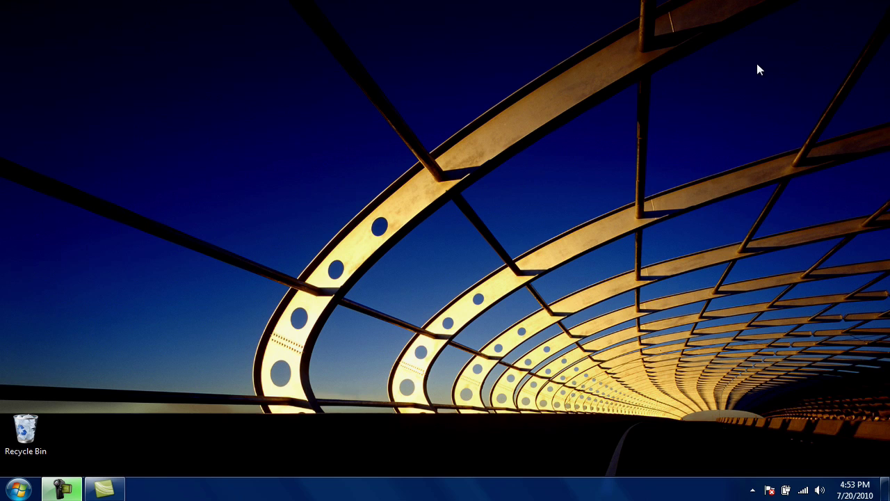
pyautogui.click(17, 489)
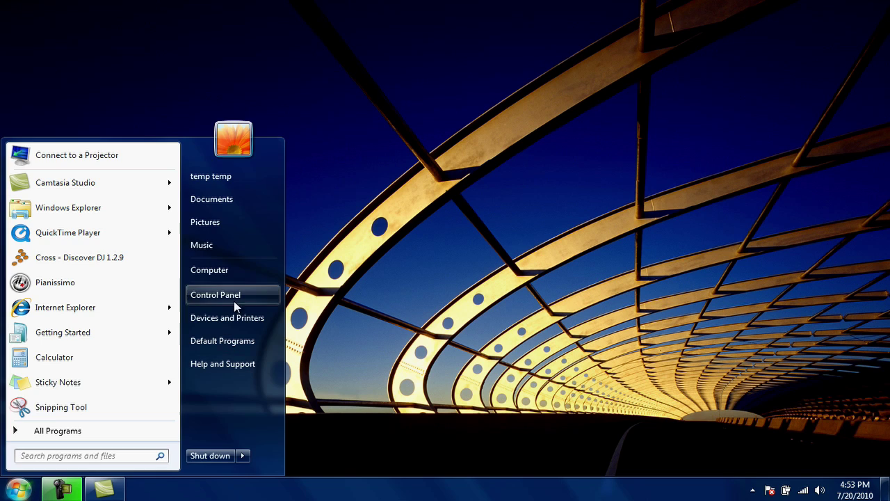
pyautogui.click(242, 269)
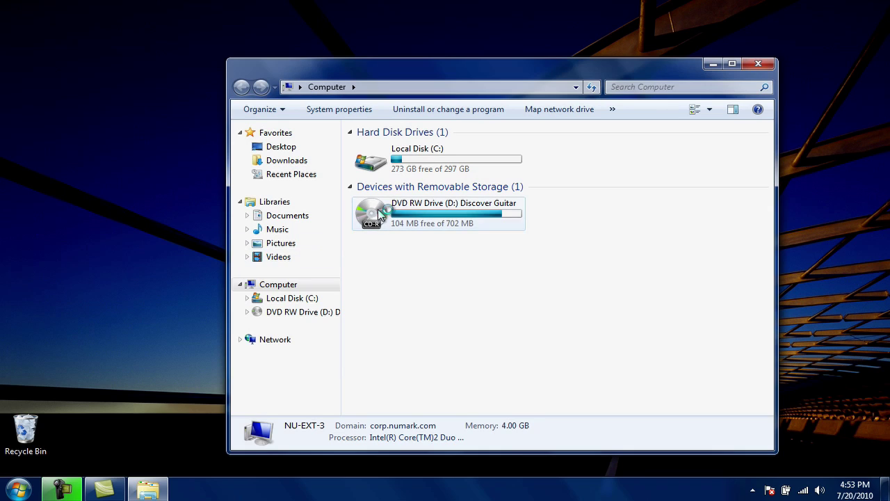
pyautogui.doubleClick(379, 214)
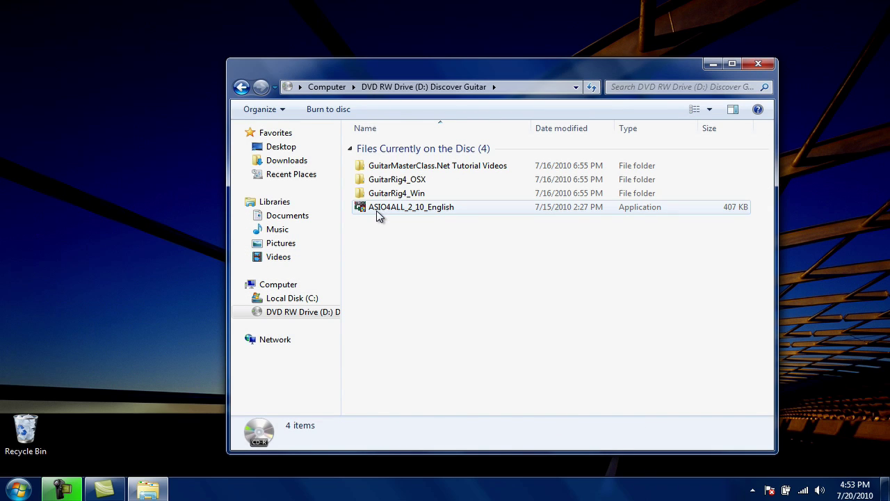
pyautogui.doubleClick(379, 208)
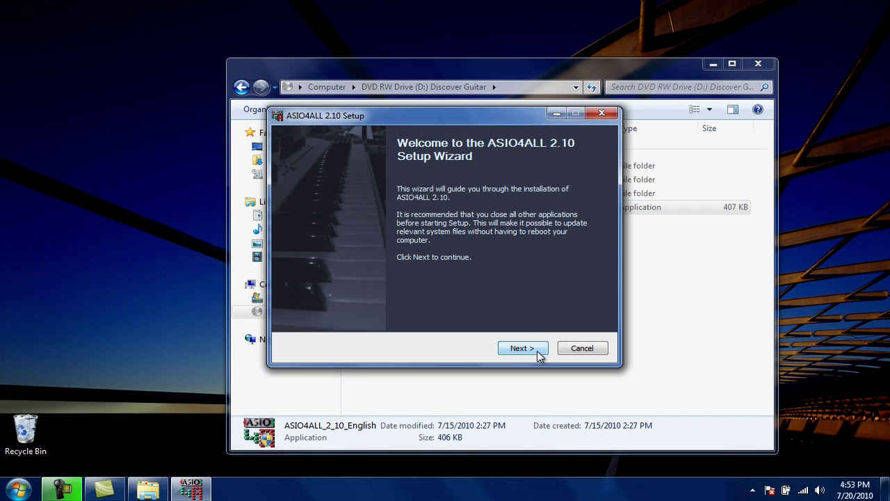
# Install ASIO4ALL 2.10 to C:\Program Files\ASIO4ALL v2, accepting the license, and finish setup.
pyautogui.click(538, 351)
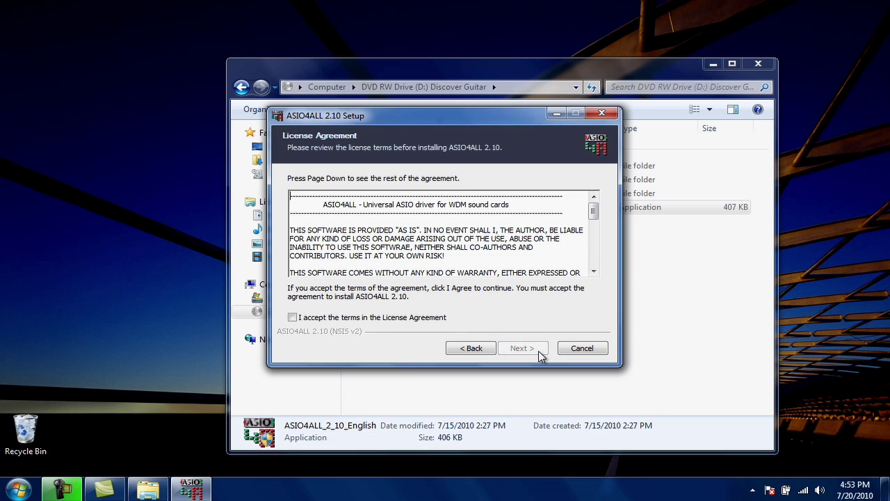
pyautogui.click(349, 320)
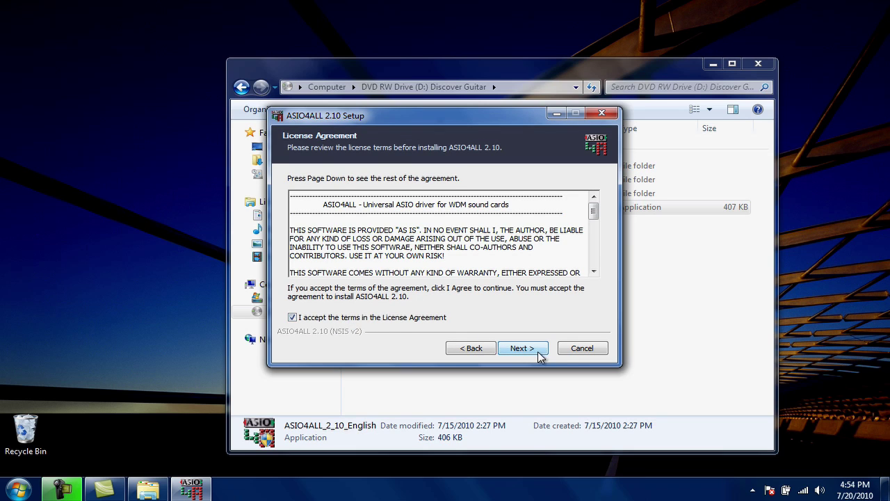
pyautogui.click(538, 351)
pyautogui.click(543, 353)
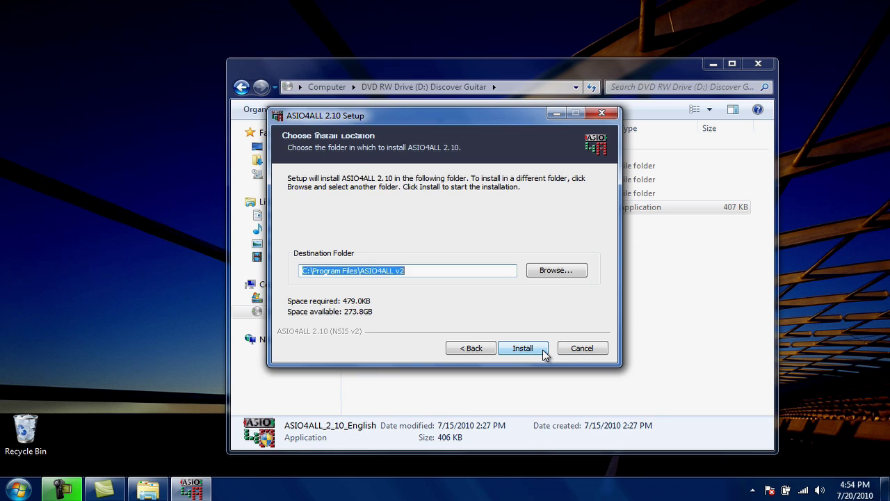
pyautogui.click(543, 353)
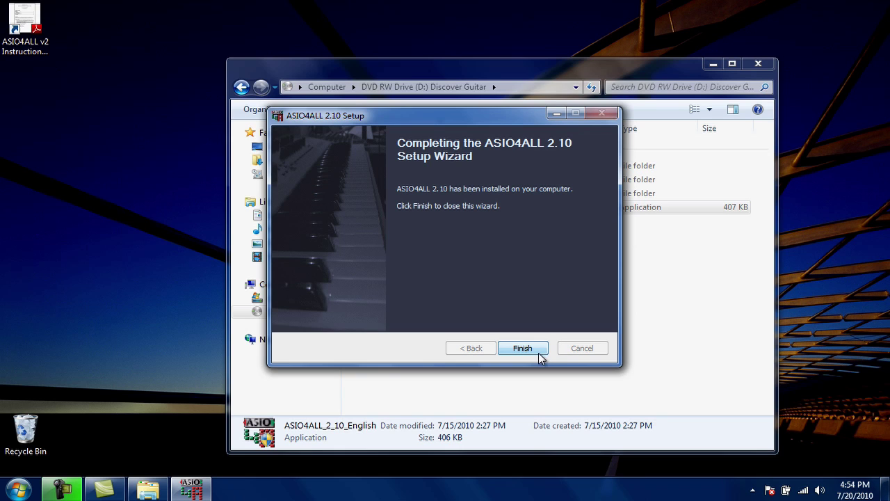
pyautogui.click(523, 348)
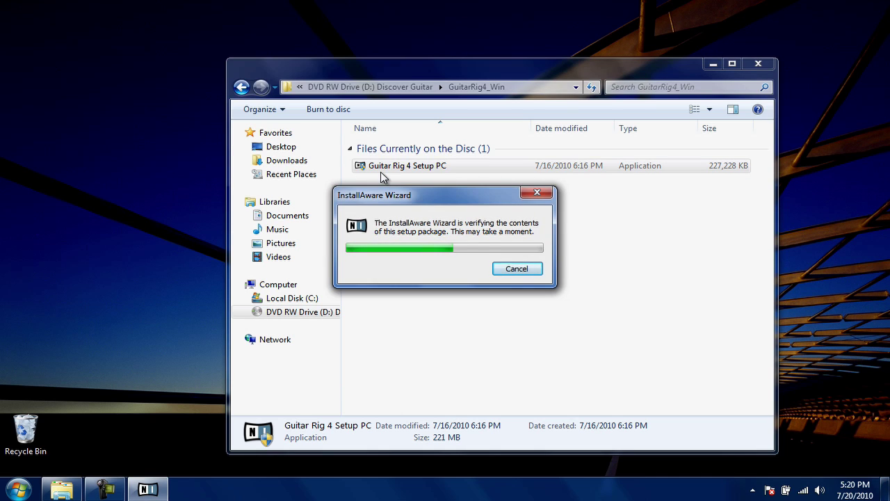
# Install Guitar Rig 4 with default features, application and VST folders, then run Service Center for activation.
pyautogui.click(542, 366)
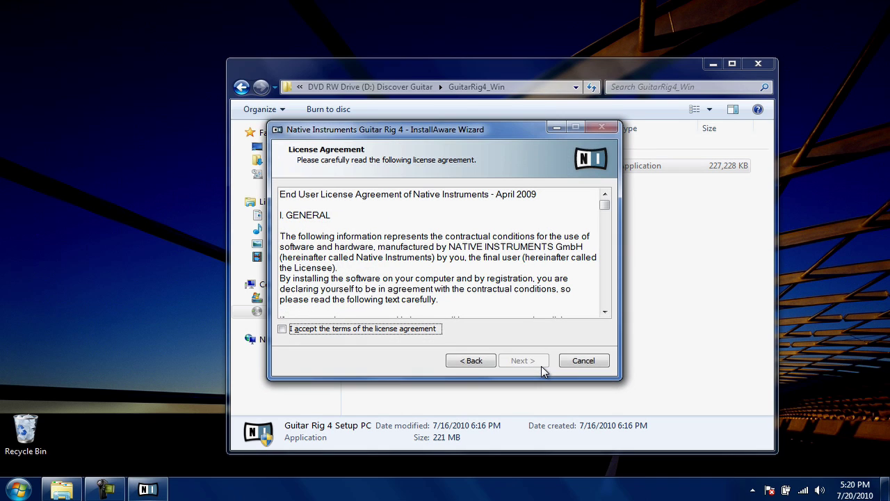
pyautogui.click(283, 329)
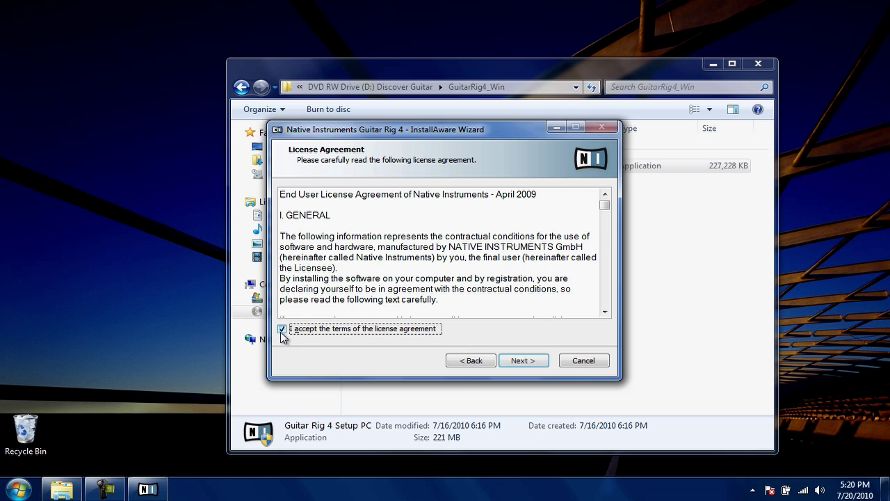
pyautogui.click(545, 366)
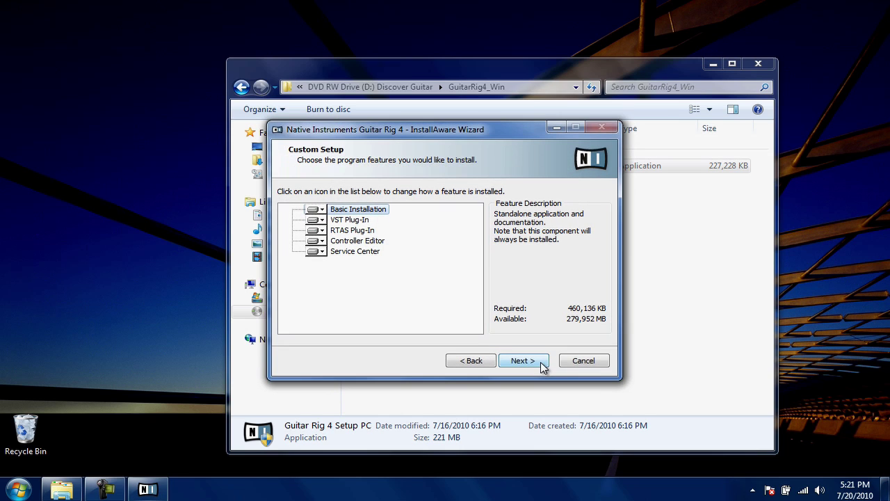
pyautogui.click(543, 367)
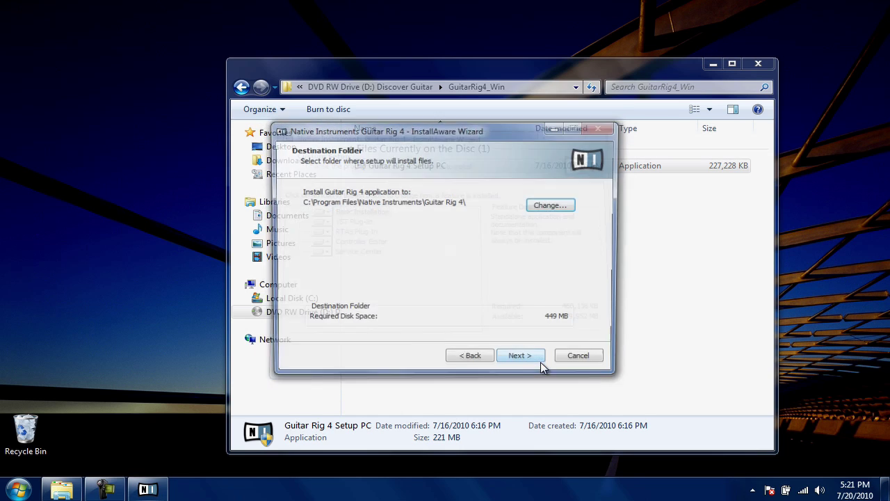
pyautogui.click(543, 366)
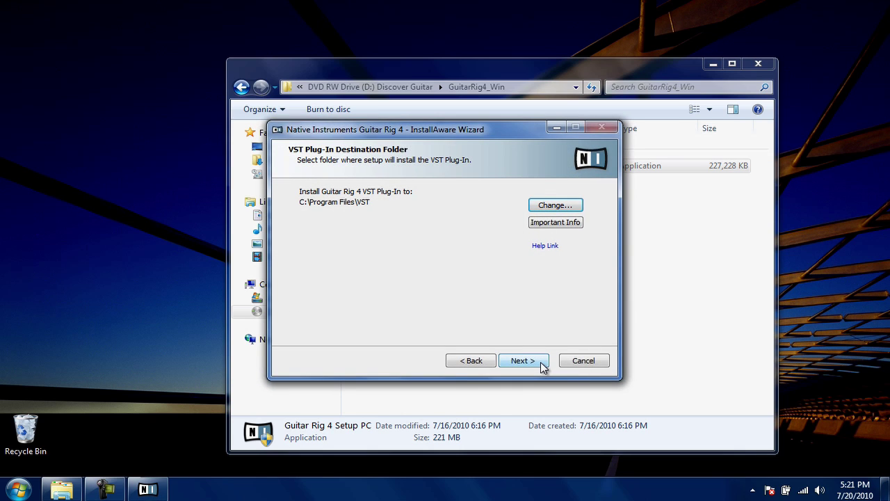
pyautogui.click(543, 367)
pyautogui.click(543, 366)
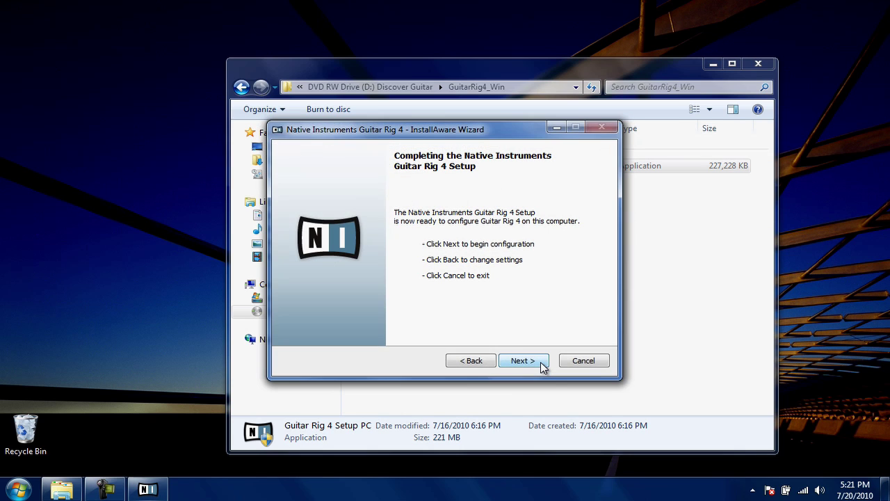
pyautogui.click(543, 366)
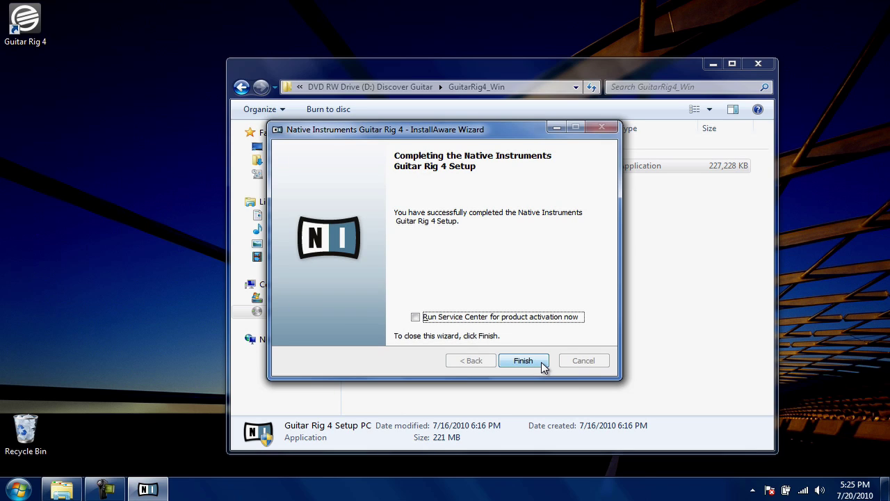
pyautogui.click(415, 318)
pyautogui.click(523, 361)
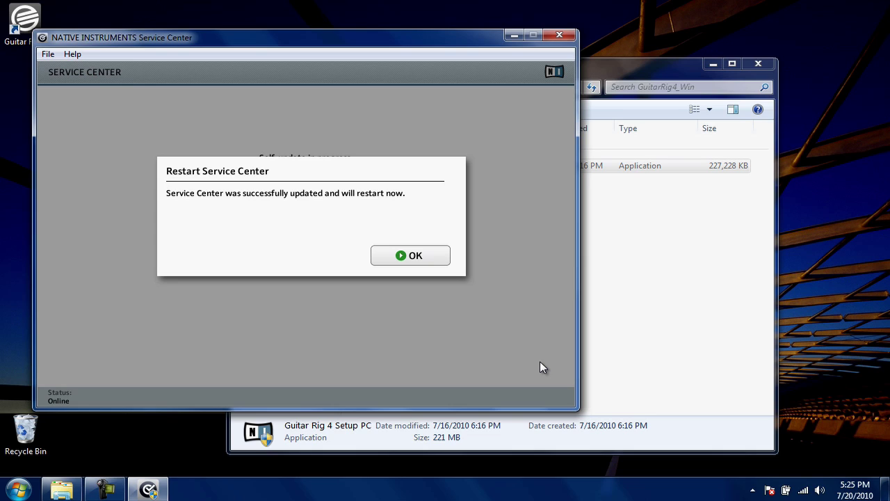
# Acknowledge the Service Center update so it restarts to the Log in page.
pyautogui.click(429, 259)
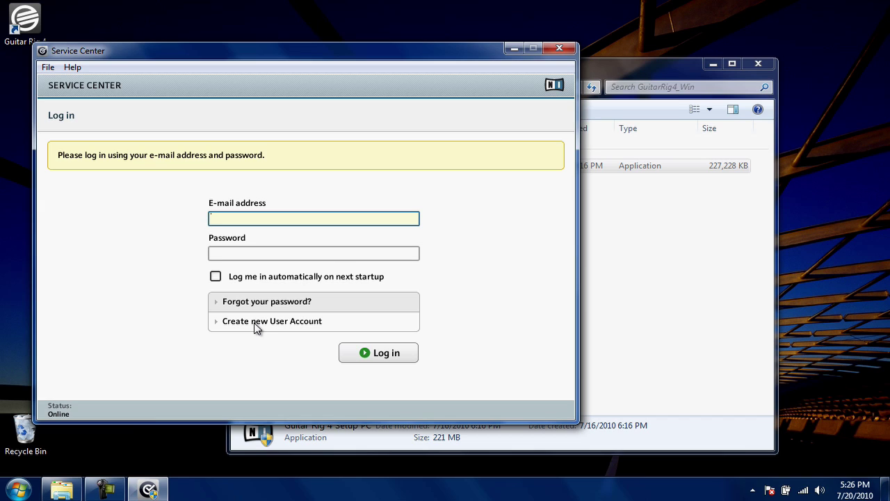
# Start a new NI user account and fill in the e-mail address, first name and last name.
pyautogui.click(255, 327)
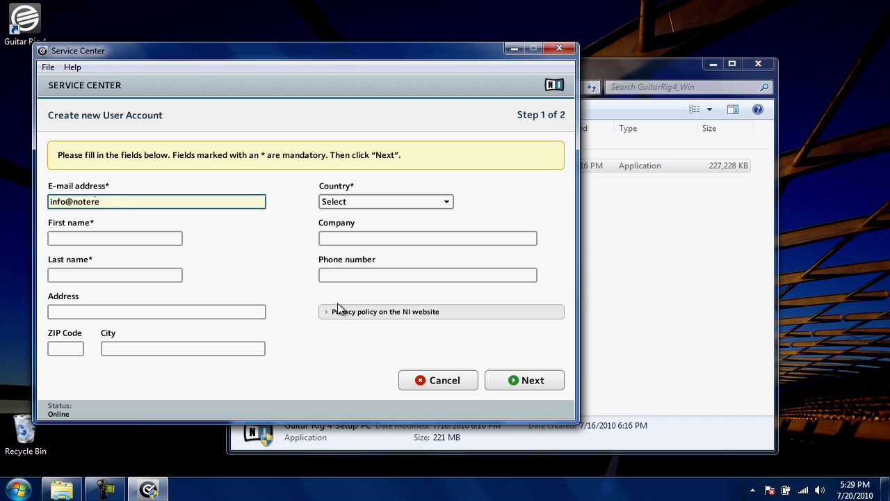
pyautogui.press('Tab')
pyautogui.press('Tab')
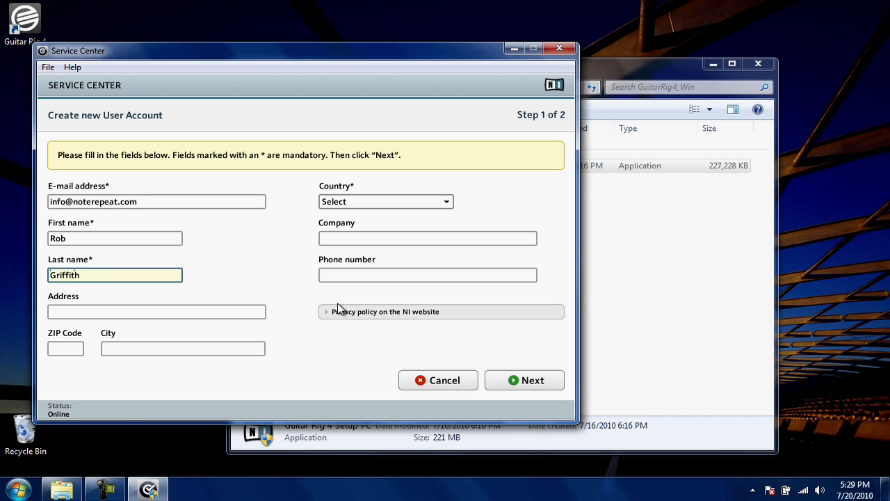
# Set country to USA and state to Rhode Island, then submit and confirm the account.
pyautogui.click(461, 200)
pyautogui.moveTo(516, 101); pyautogui.dragTo(521, 413)
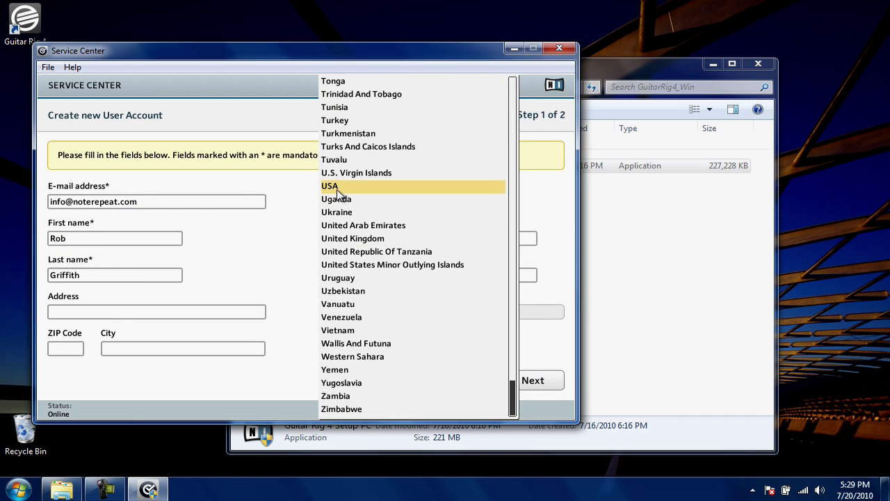
pyautogui.click(329, 186)
pyautogui.click(557, 201)
pyautogui.scroll(-10, 554, 354)
pyautogui.click(487, 250)
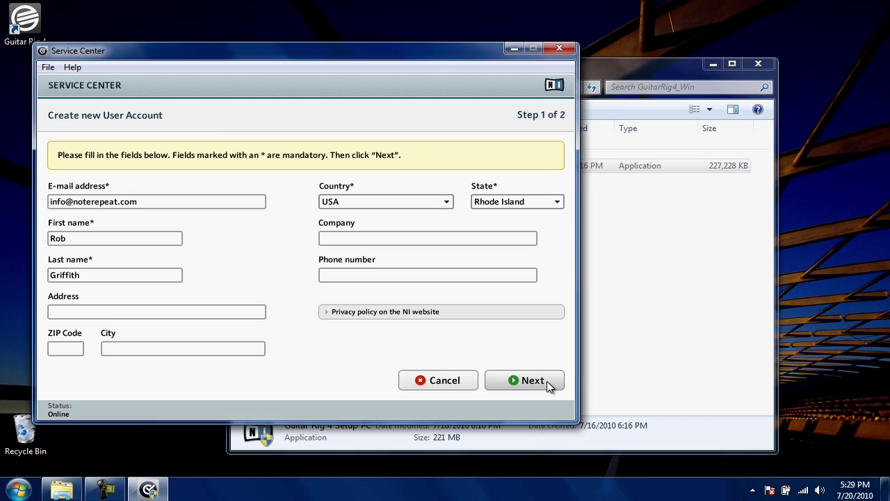
pyautogui.click(533, 380)
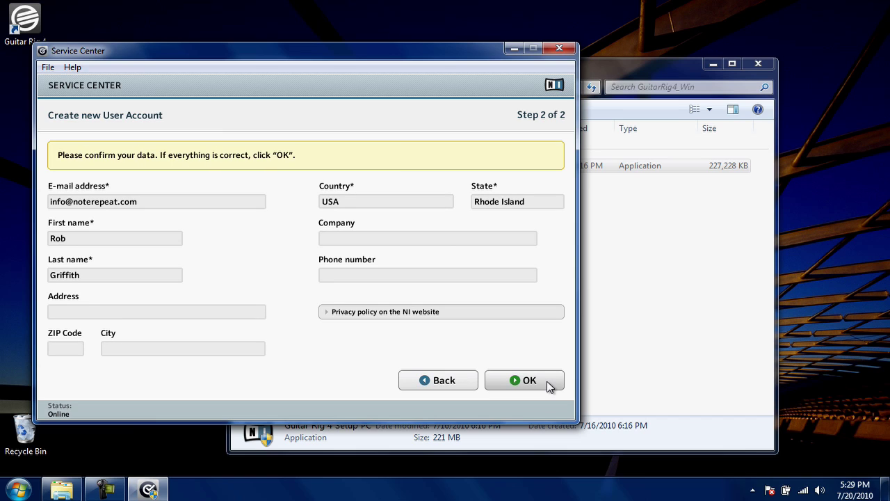
pyautogui.click(548, 384)
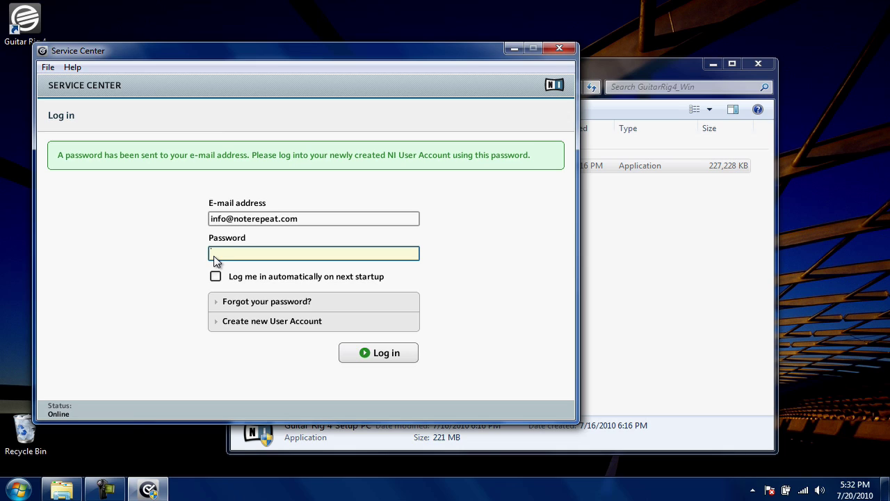
# Log in with the e-mailed password and submit the musical profile form.
pyautogui.write('*********')
pyautogui.click(397, 353)
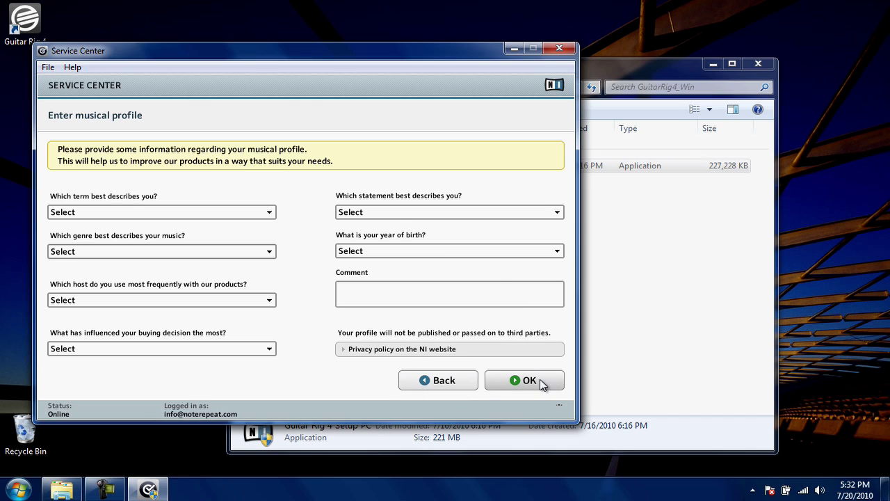
pyautogui.click(541, 382)
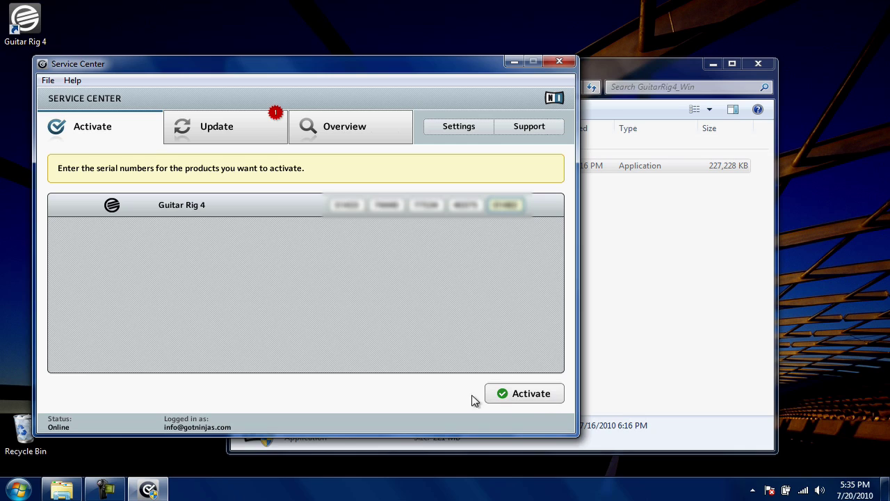
# Activate Guitar Rig 4 LE with its entered serial number.
pyautogui.click(546, 396)
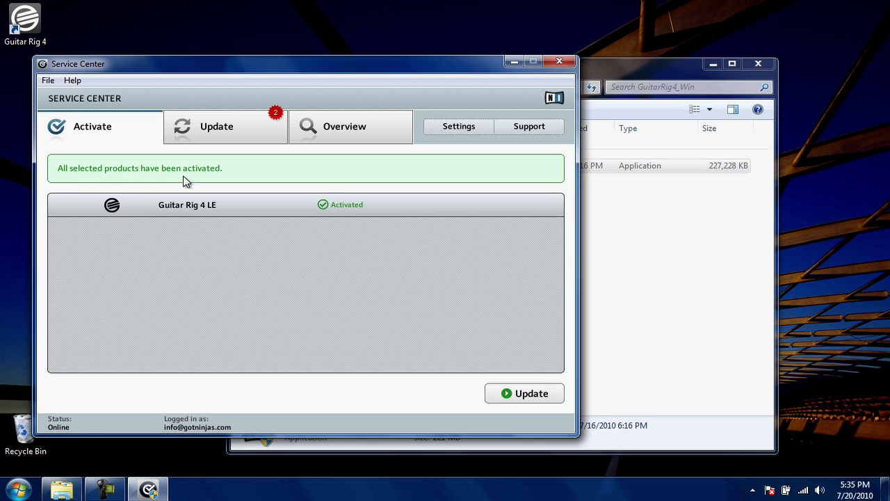
# Download both Controller Editor 1.2.1 and Guitar Rig 4.0.8 Win Update from the Update tab.
pyautogui.click(531, 394)
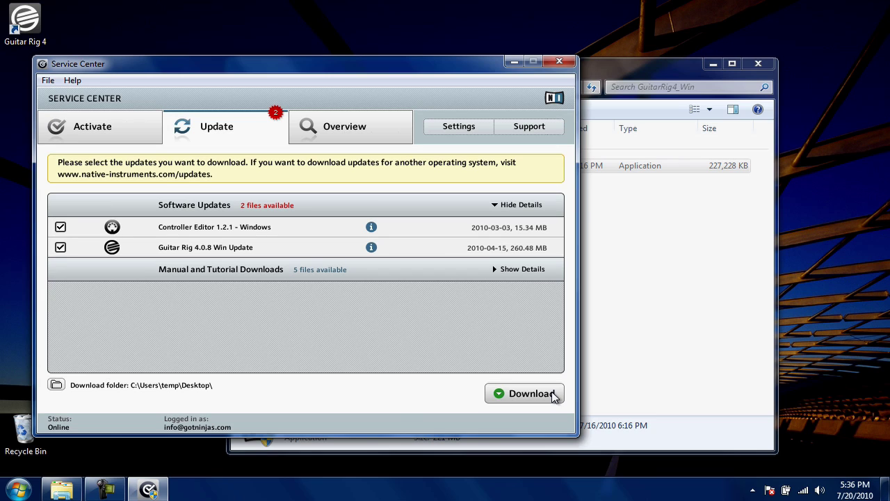
pyautogui.click(555, 396)
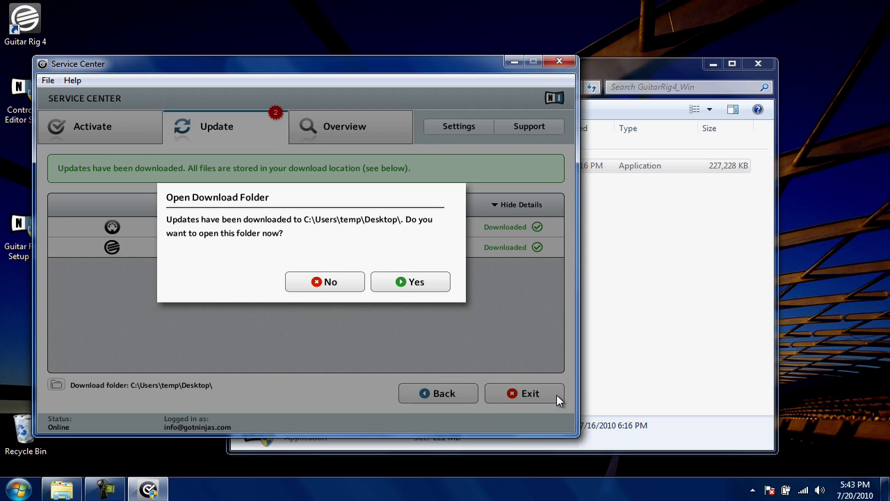
# View the downloaded updates on the Desktop, then close both Explorer windows and exit Service Center.
pyautogui.click(433, 281)
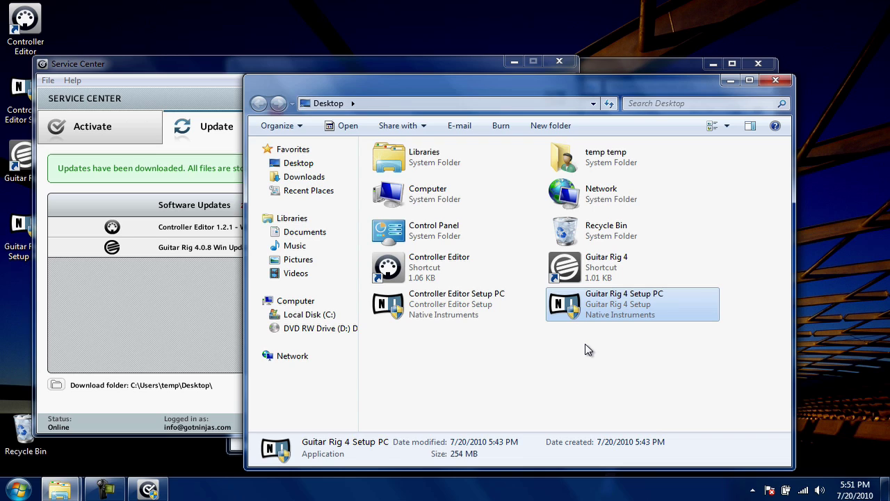
pyautogui.click(787, 82)
pyautogui.click(747, 74)
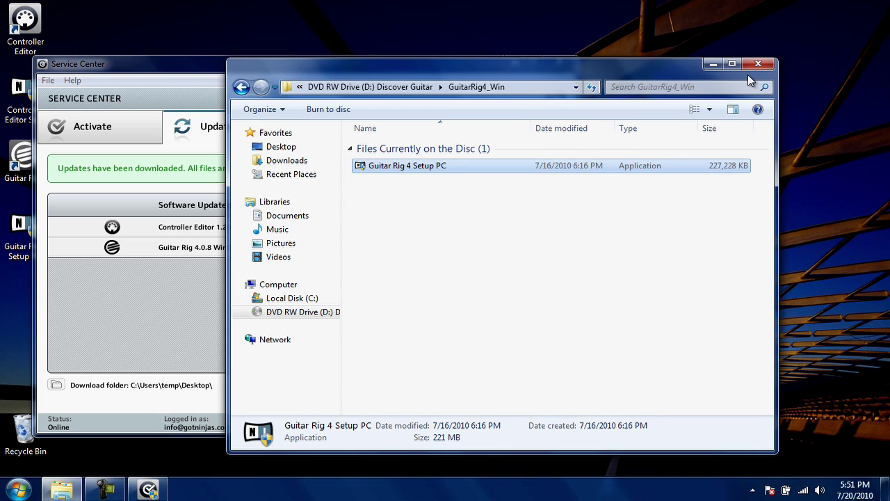
pyautogui.click(759, 64)
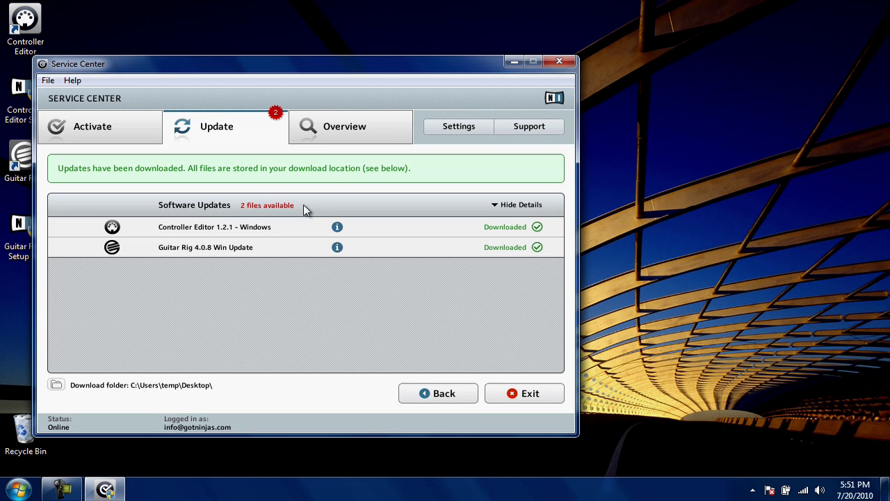
pyautogui.click(552, 397)
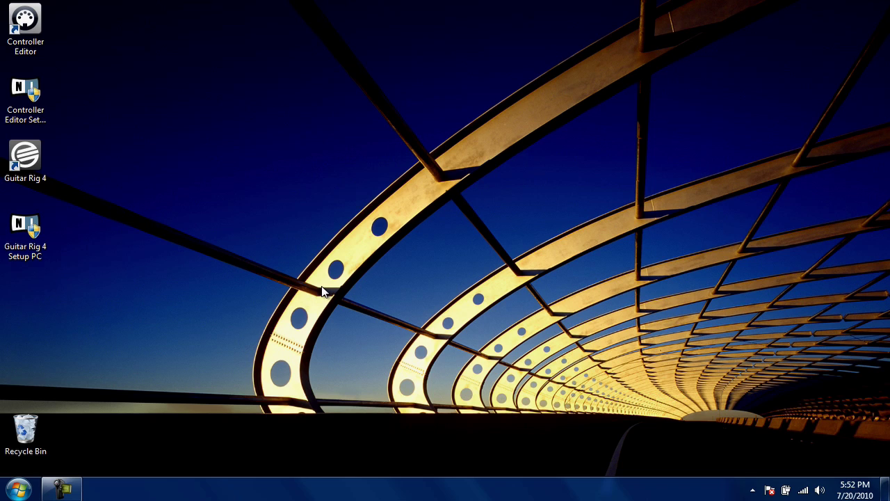
# Start Guitar Rig 4 from its desktop shortcut and accept importing the Guitar Rig 3 sound banks.
pyautogui.doubleClick(31, 162)
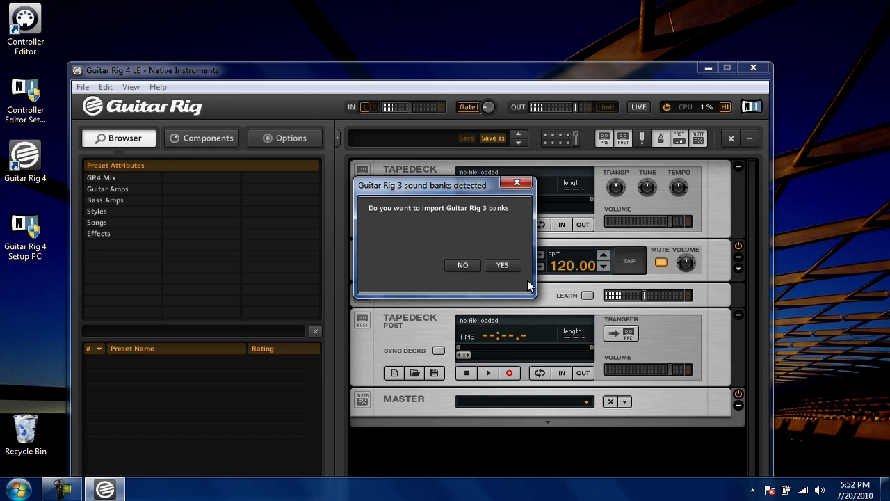
pyautogui.click(512, 268)
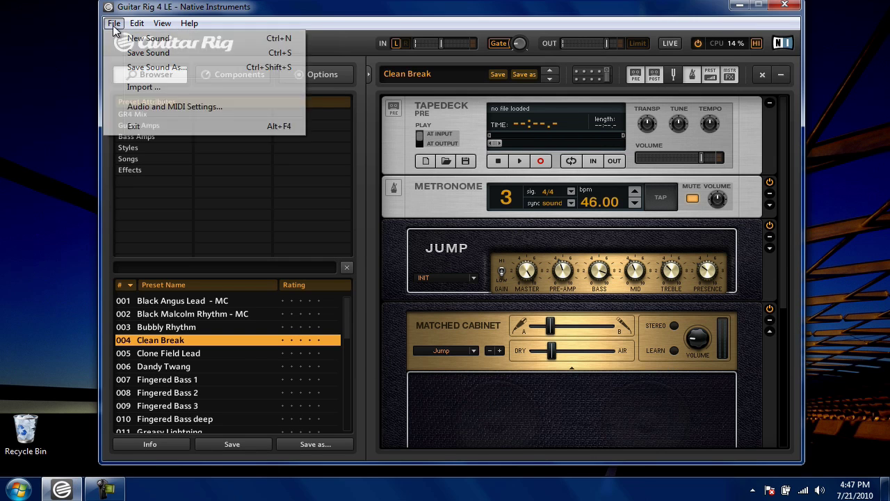
# Open the ASIO4ALL v2 driver panel from Guitar Rig's Audio and MIDI Settings.
pyautogui.click(185, 108)
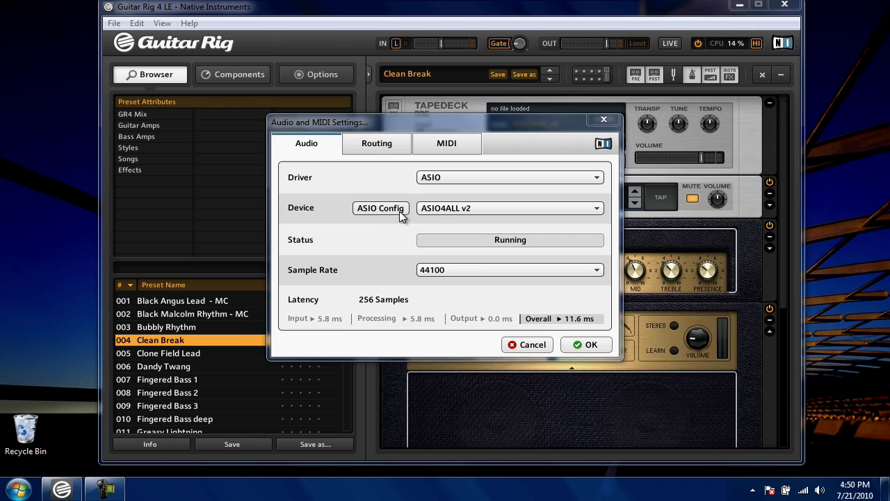
pyautogui.click(399, 210)
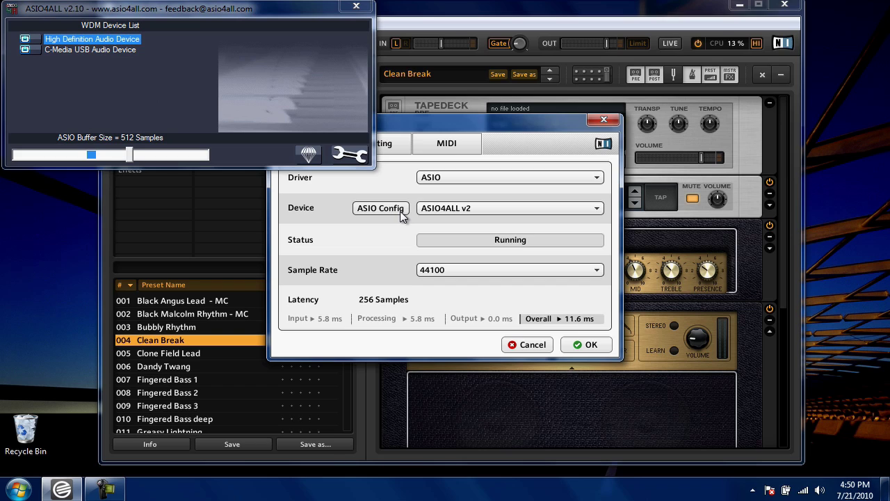
# In ASIO4ALL's advanced view, enable the HD Audio line-out and the C-Media USB input.
pyautogui.click(351, 158)
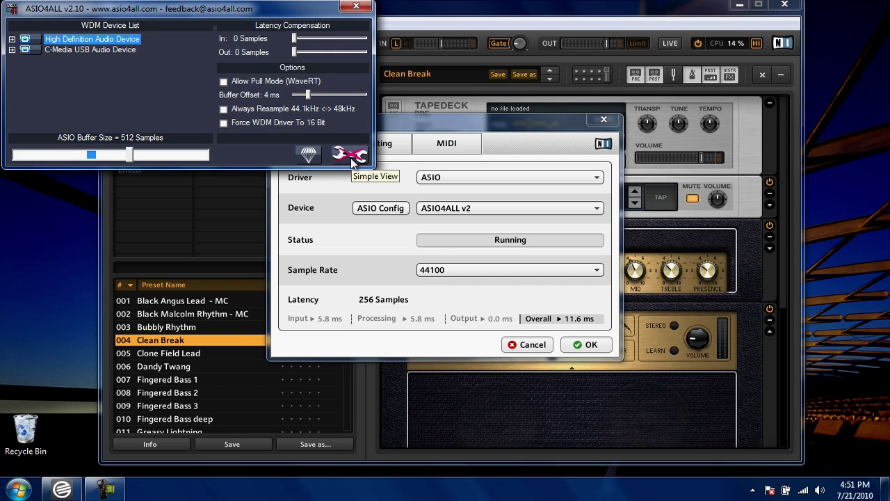
pyautogui.moveTo(48, 51)
pyautogui.click(12, 39)
pyautogui.click(11, 70)
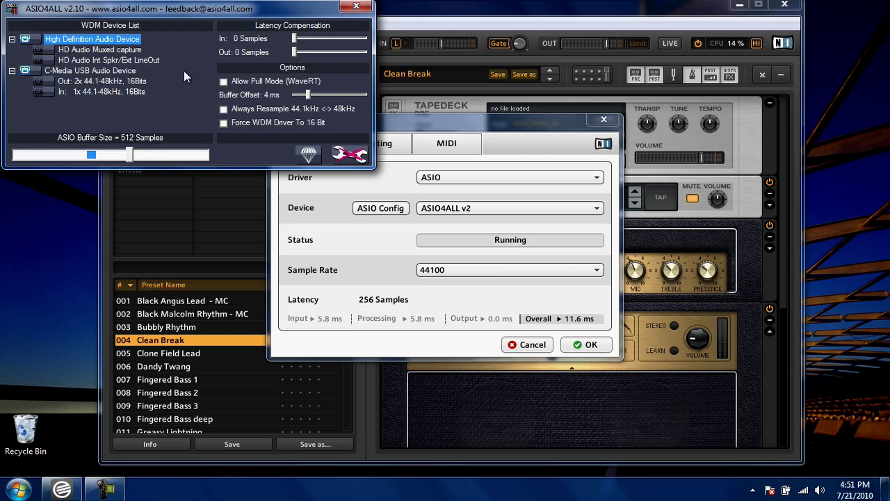
pyautogui.moveTo(160, 62)
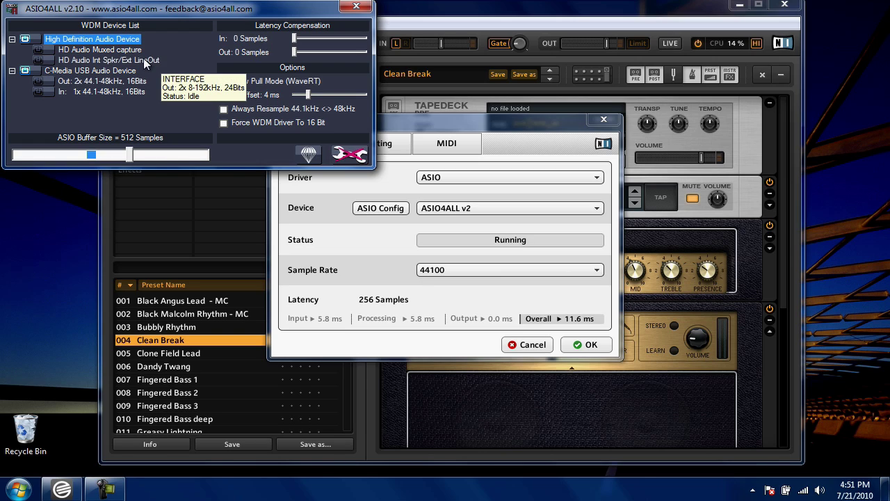
pyautogui.click(39, 59)
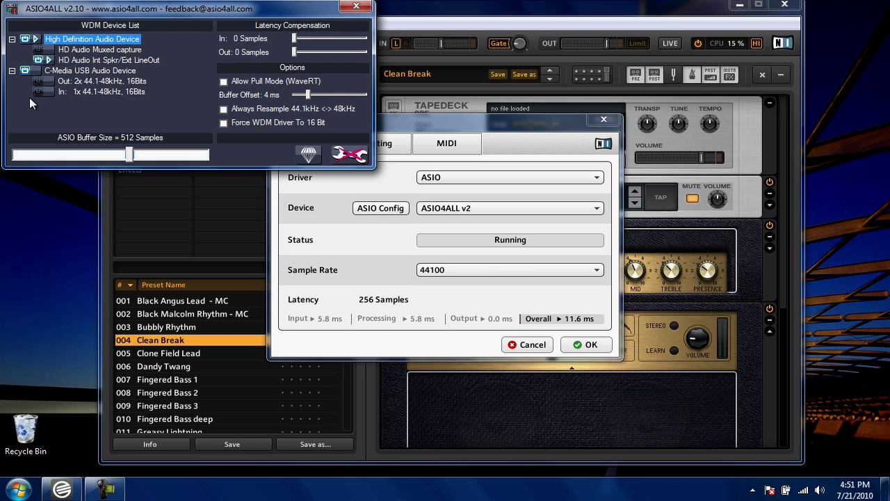
pyautogui.moveTo(41, 92)
pyautogui.click(39, 91)
# Set the ASIO buffer to 256 samples and confirm the audio settings.
pyautogui.moveTo(131, 159); pyautogui.dragTo(91, 157)
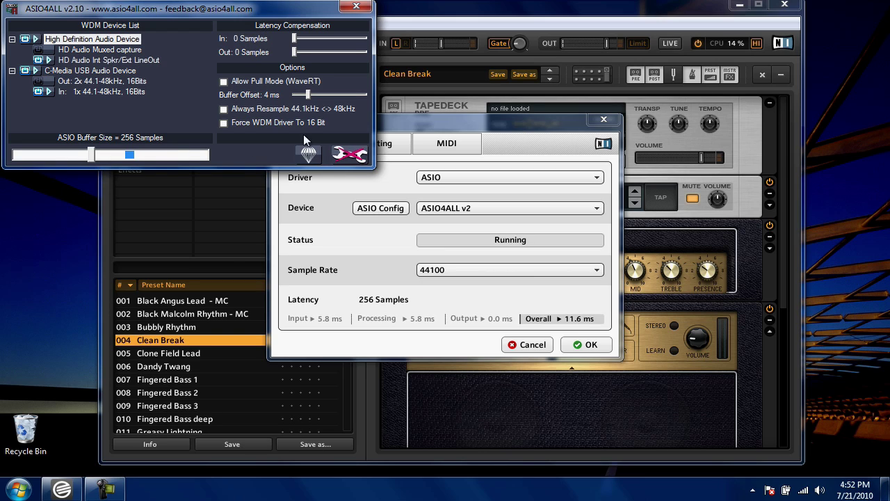
pyautogui.click(358, 8)
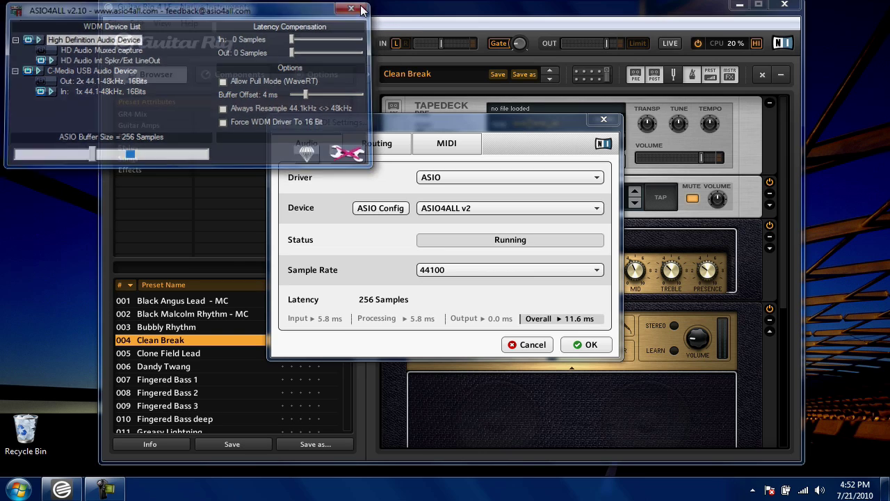
pyautogui.click(603, 344)
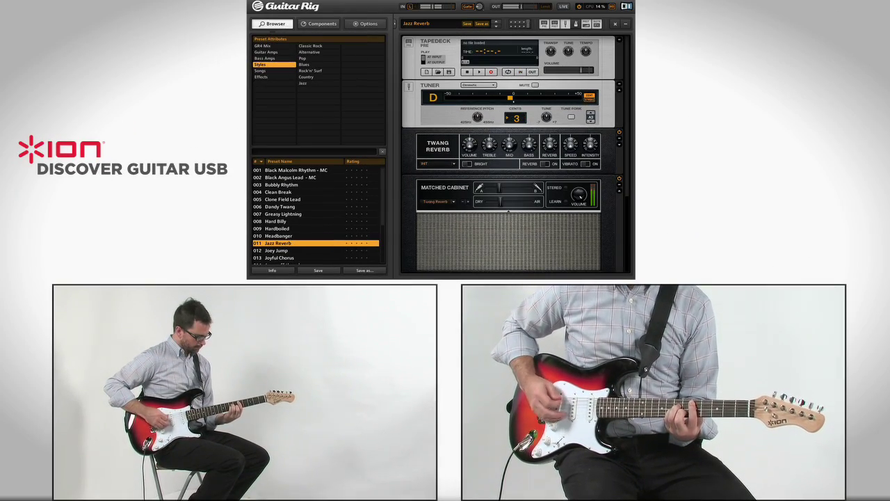
# Load the Clean Break, Dandy Twang, Hard Billy, Headbanger and Hardboiled presets in turn.
pyautogui.click(286, 193)
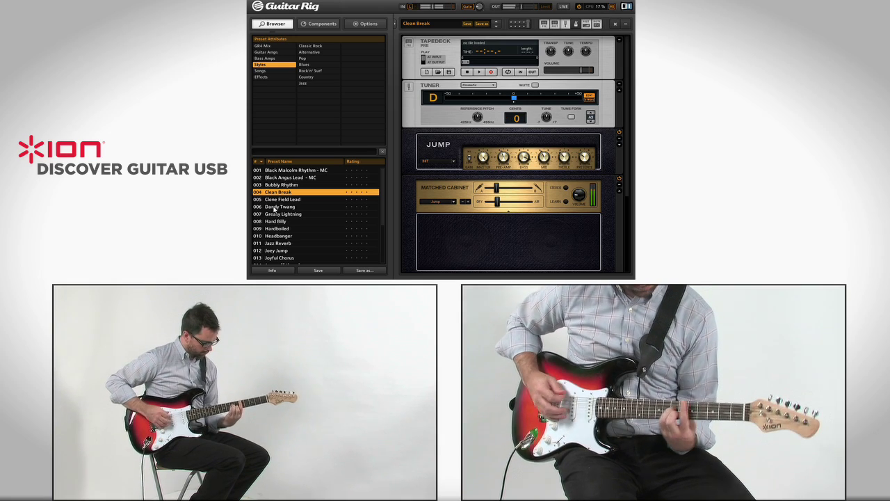
pyautogui.click(275, 206)
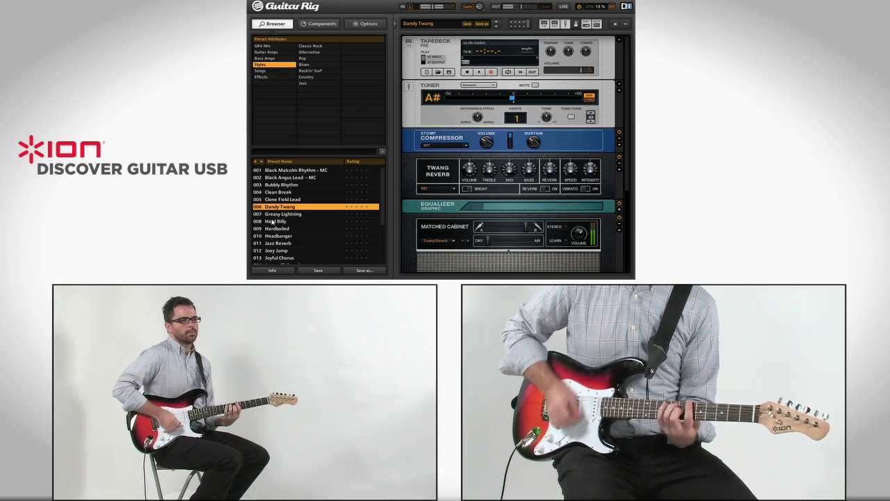
pyautogui.click(272, 221)
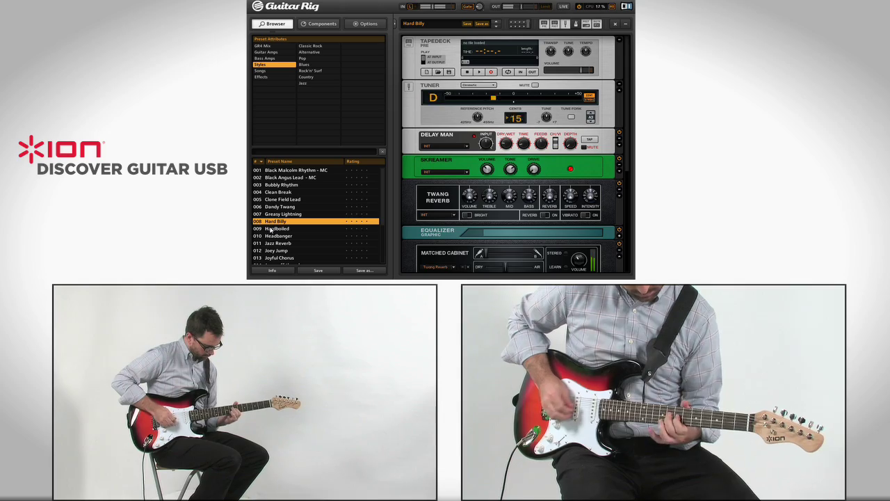
pyautogui.click(268, 235)
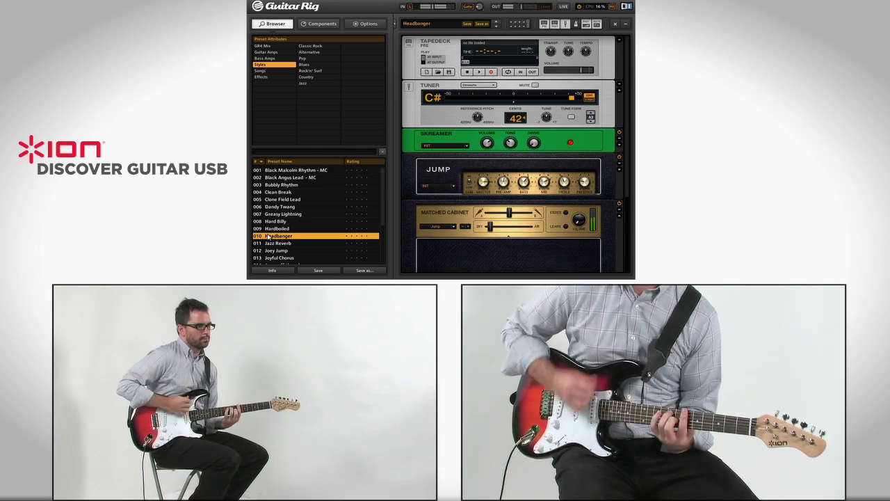
pyautogui.click(271, 229)
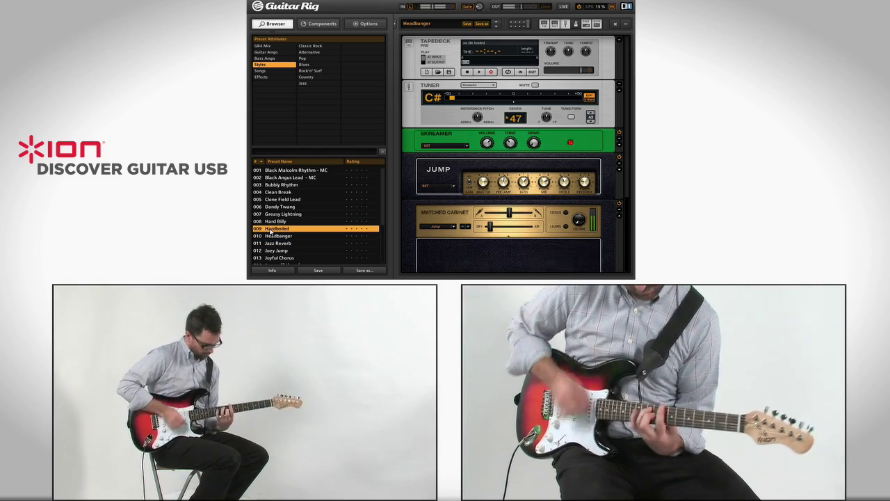